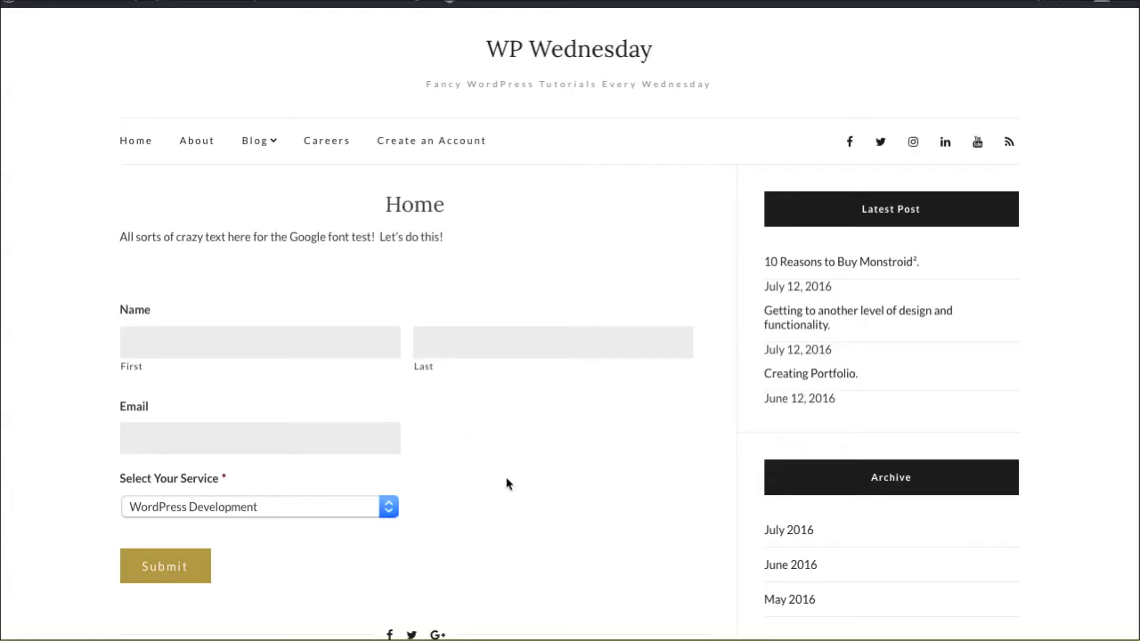
- Examine the Home page form's name and email fields and its Select Your Service options, trying WordPress Support and WordPress Development
{"action": "left_click", "coordinate": [505, 484]}
{"action": "left_click", "coordinate": [328, 341]}
{"action": "left_click", "coordinate": [485, 342]}
{"action": "scroll", "coordinate": [295, 441], "scroll_direction": "down", "scroll_amount": 3}
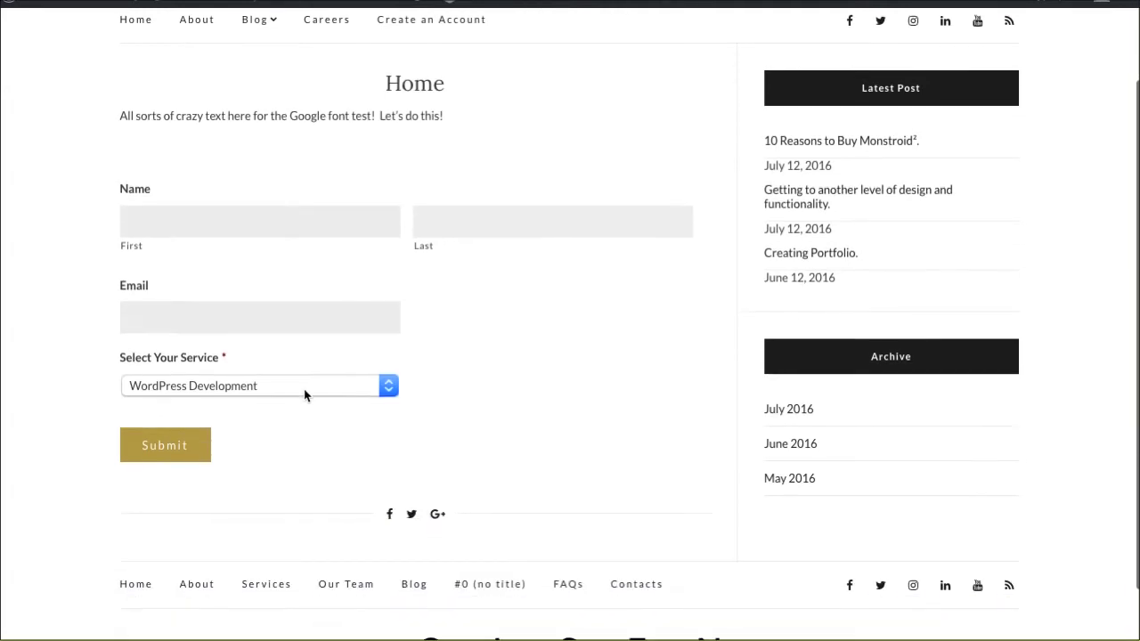
{"action": "left_click", "coordinate": [303, 389]}
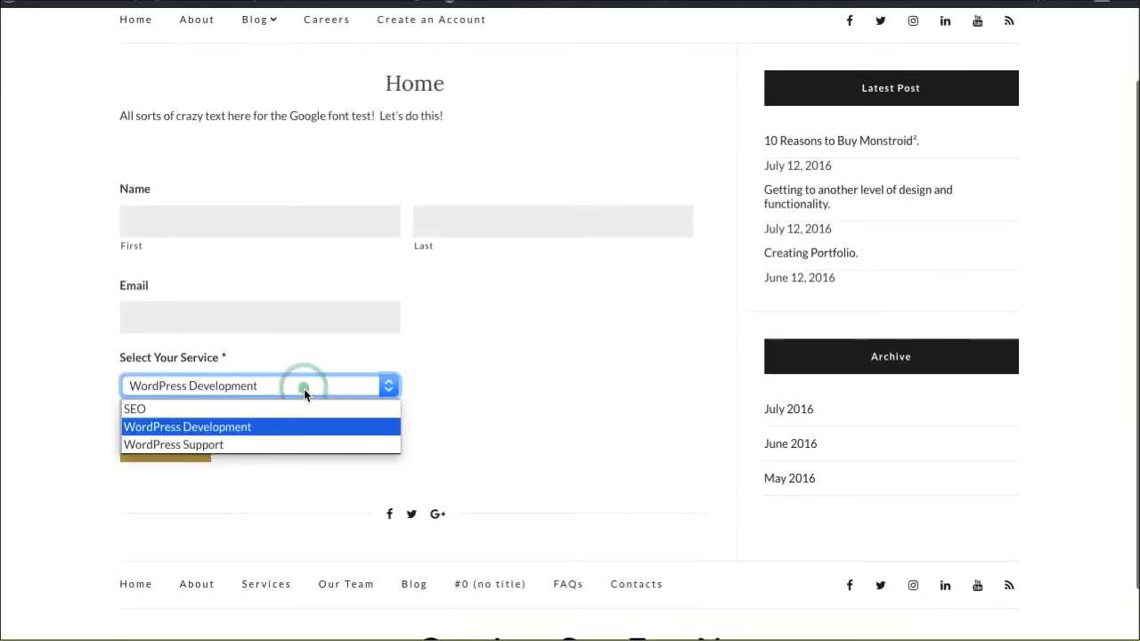
{"action": "left_click", "coordinate": [301, 447]}
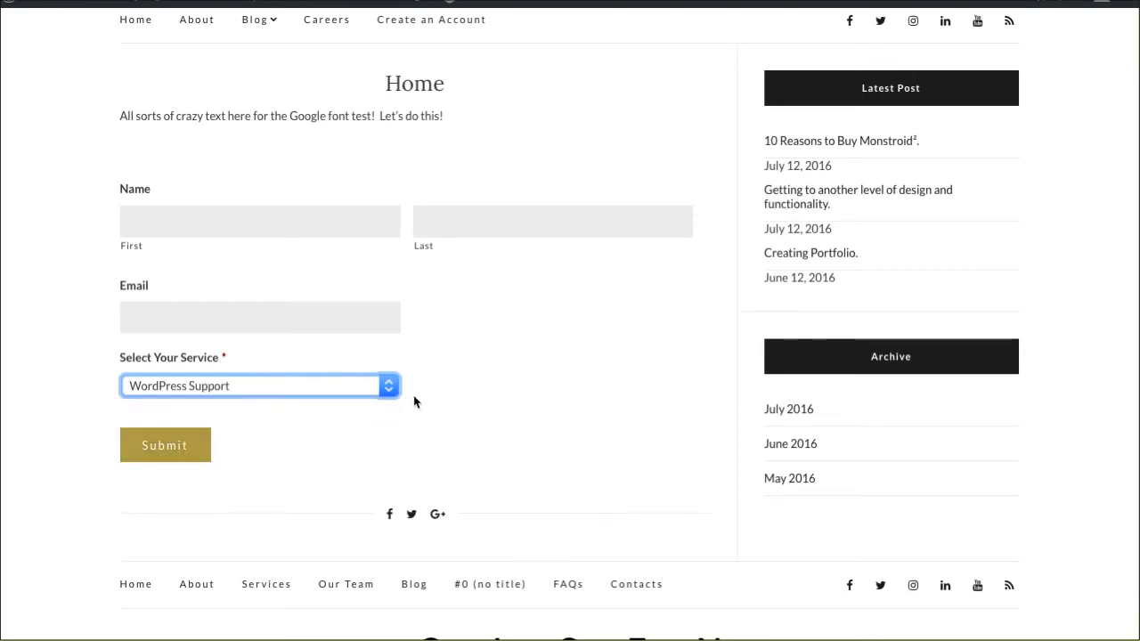
{"action": "left_click", "coordinate": [330, 390]}
{"action": "left_click", "coordinate": [325, 429]}
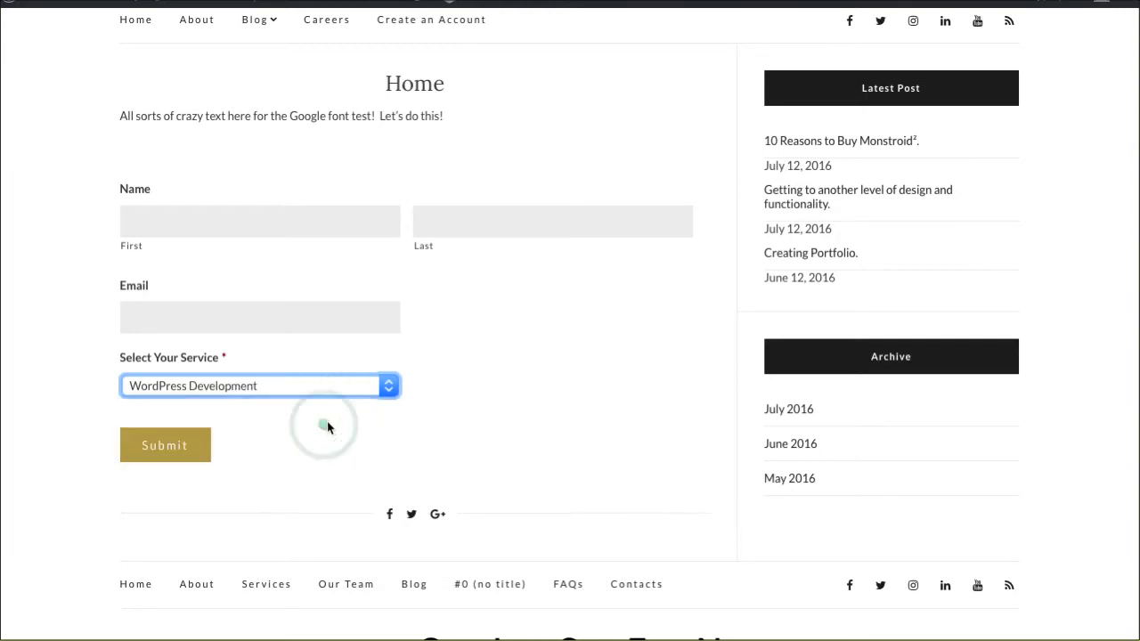
{"action": "left_click", "coordinate": [336, 392]}
{"action": "left_click", "coordinate": [333, 407]}
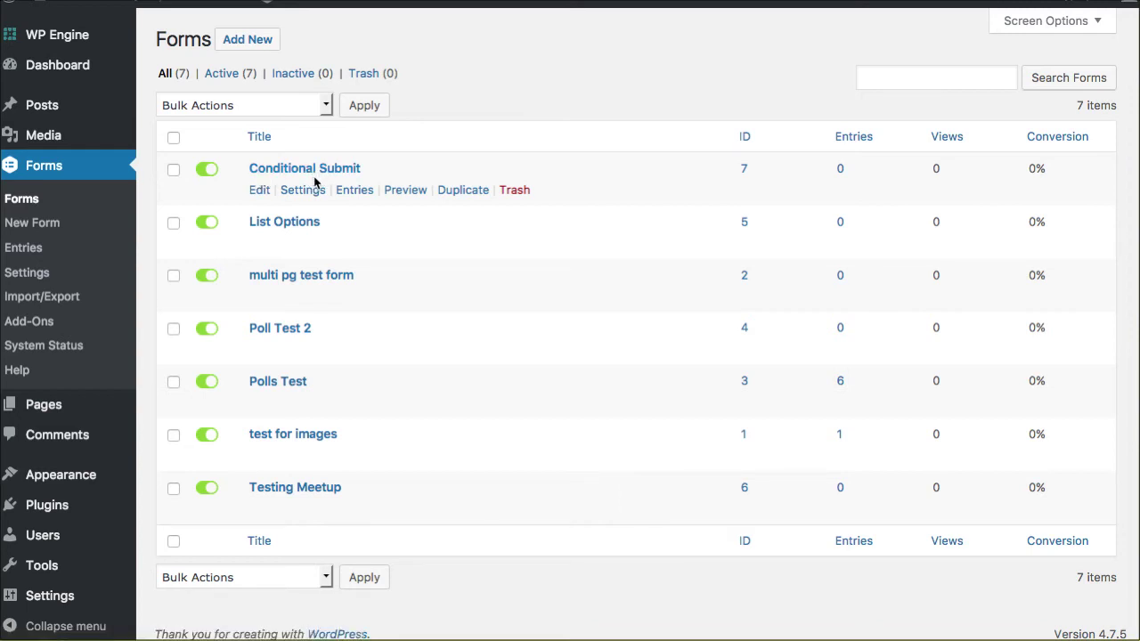
- Add a new confirmation named "SEO Redirect" to the Conditional Submit form
{"action": "mouse_move", "coordinate": [308, 192]}
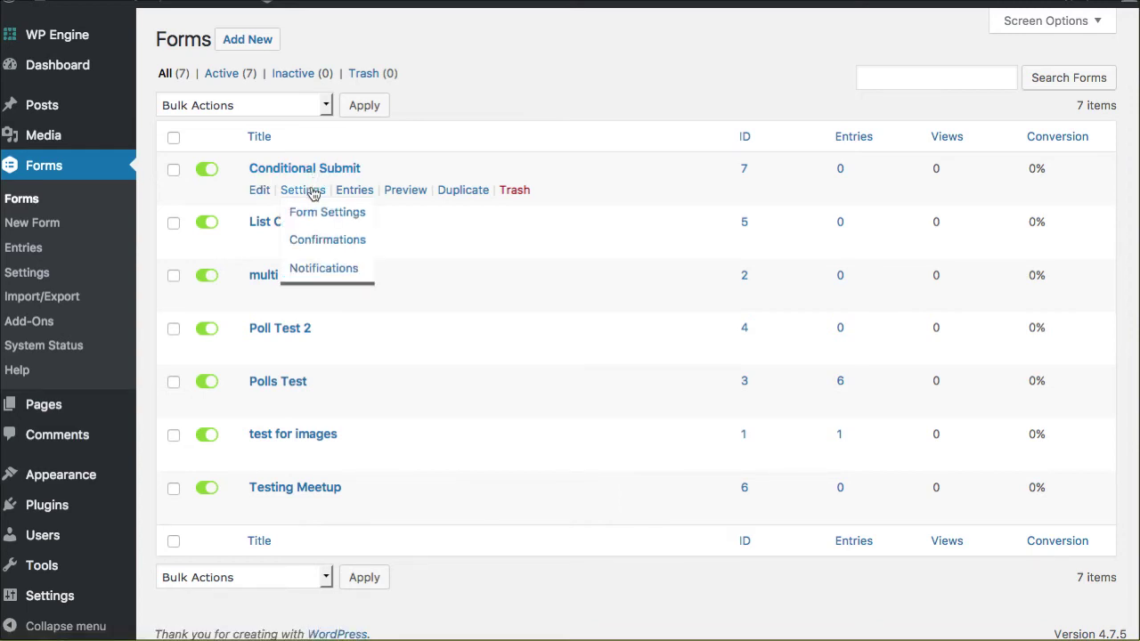
{"action": "left_click", "coordinate": [328, 240]}
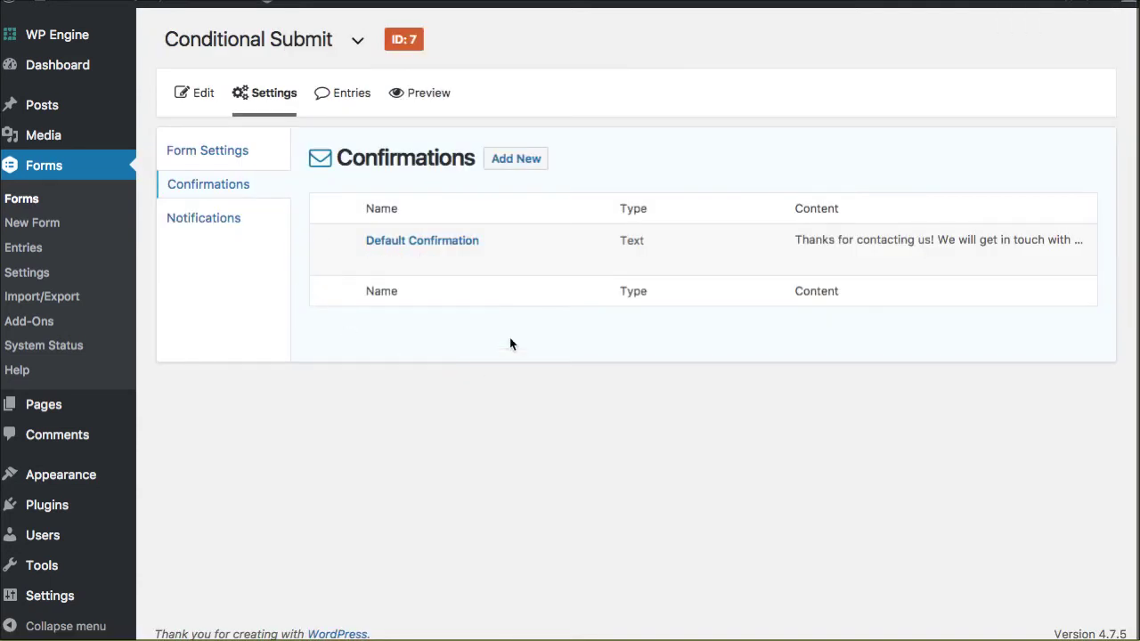
{"action": "mouse_move", "coordinate": [522, 224]}
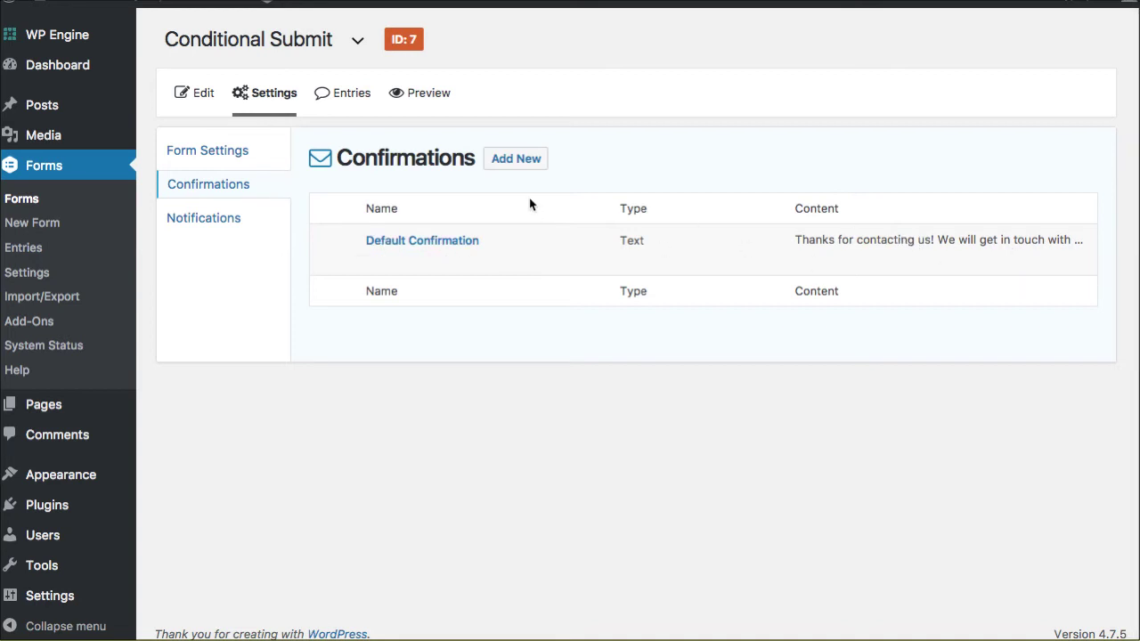
{"action": "left_click", "coordinate": [515, 164]}
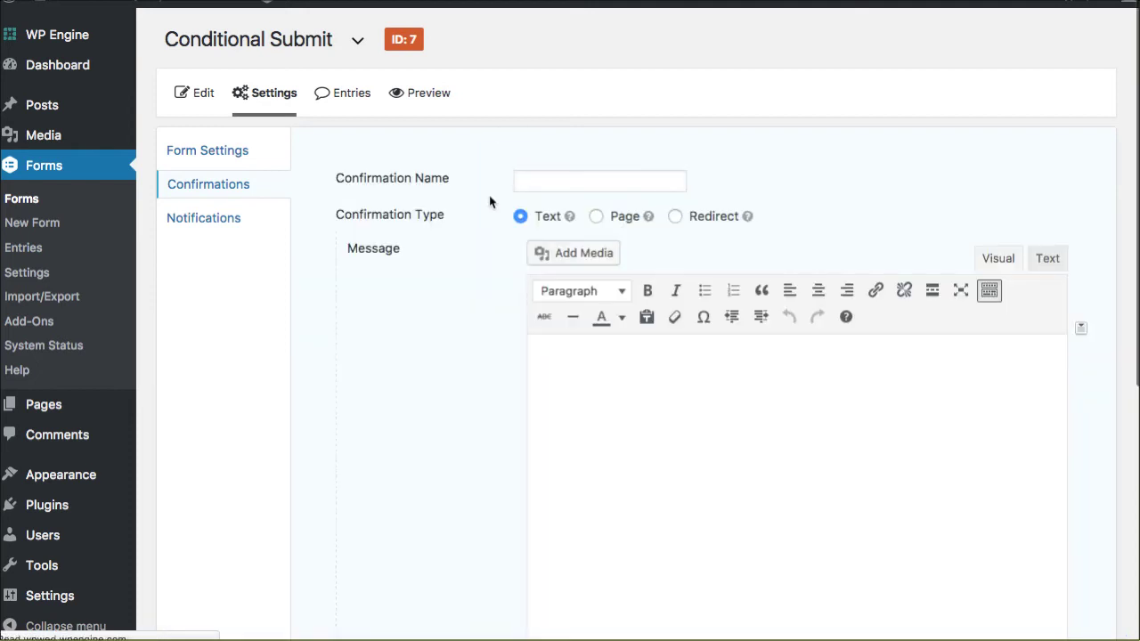
{"action": "left_click", "coordinate": [527, 182]}
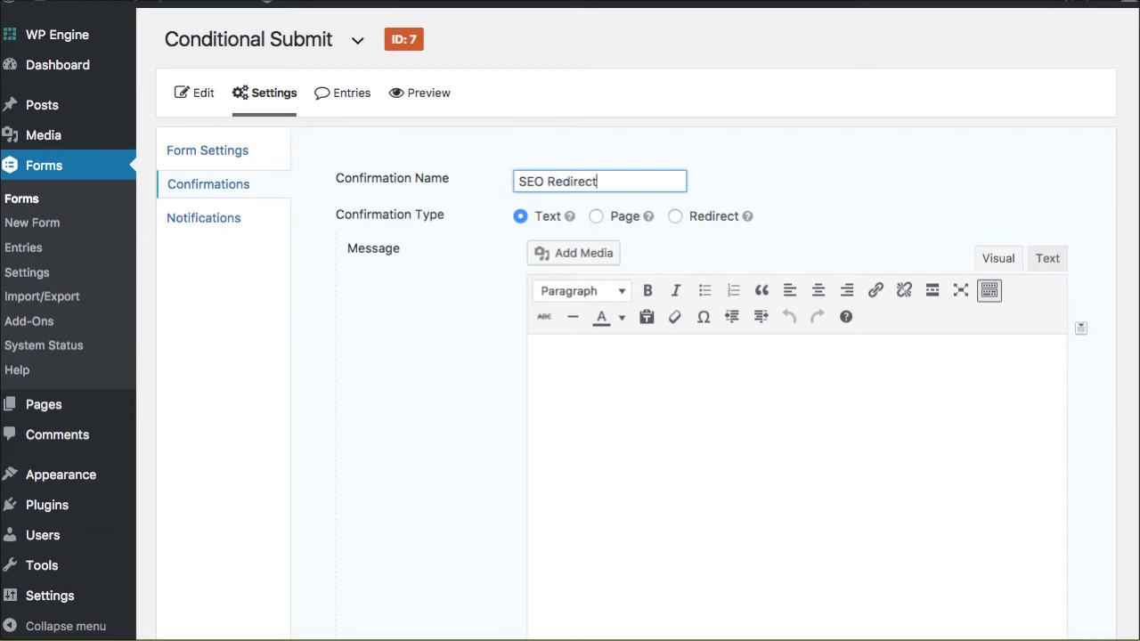
{"action": "scroll", "coordinate": [465, 307], "scroll_direction": "down", "scroll_amount": 2}
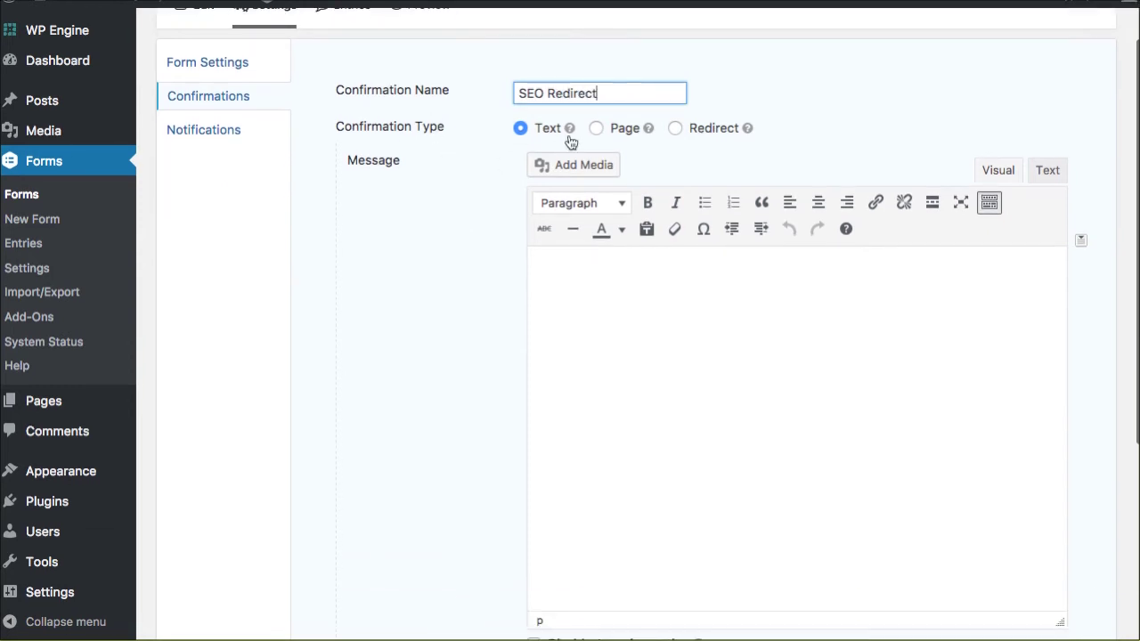
{"action": "left_click", "coordinate": [596, 128]}
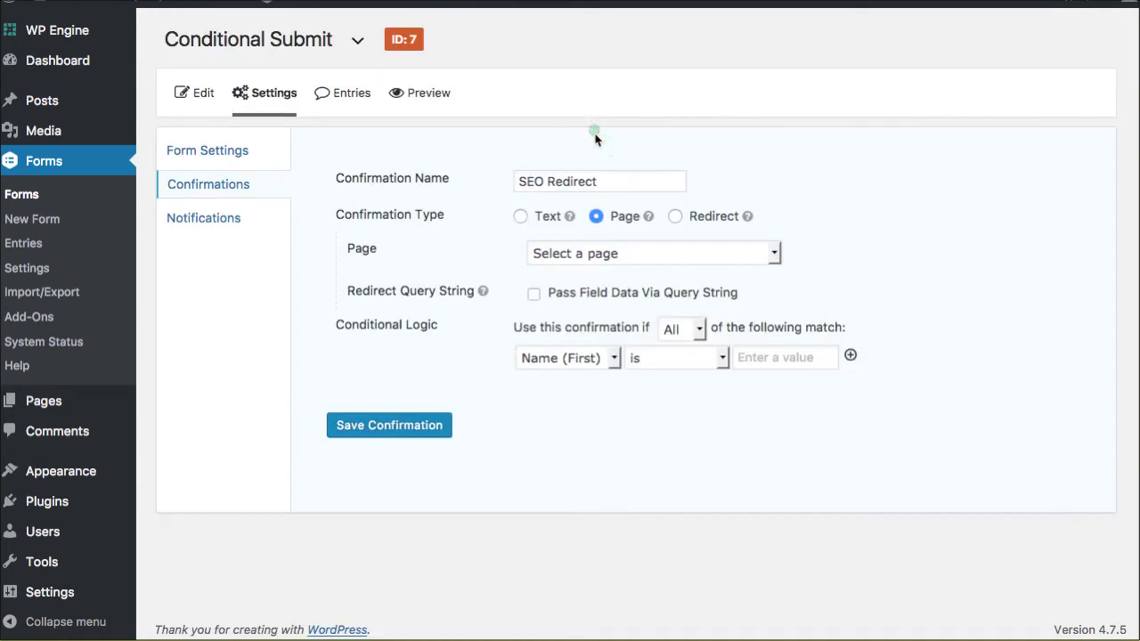
{"action": "left_click", "coordinate": [675, 216]}
{"action": "left_click", "coordinate": [553, 252]}
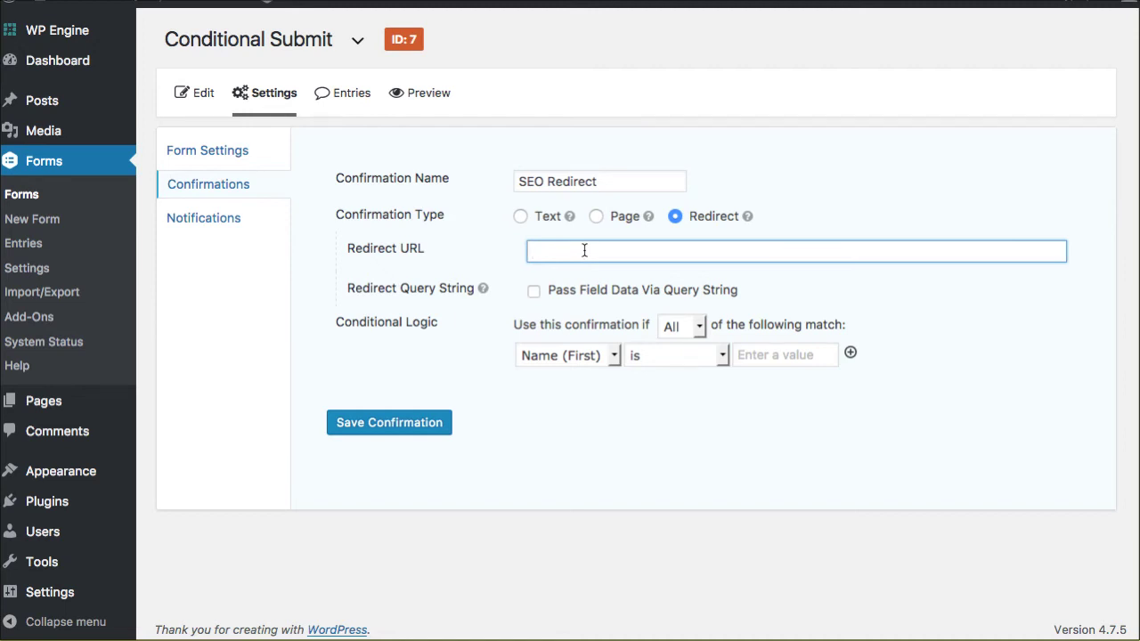
- Set the confirmation type to Page and choose SEO Service Page as the destination
{"action": "left_click", "coordinate": [596, 216]}
{"action": "left_click", "coordinate": [599, 254]}
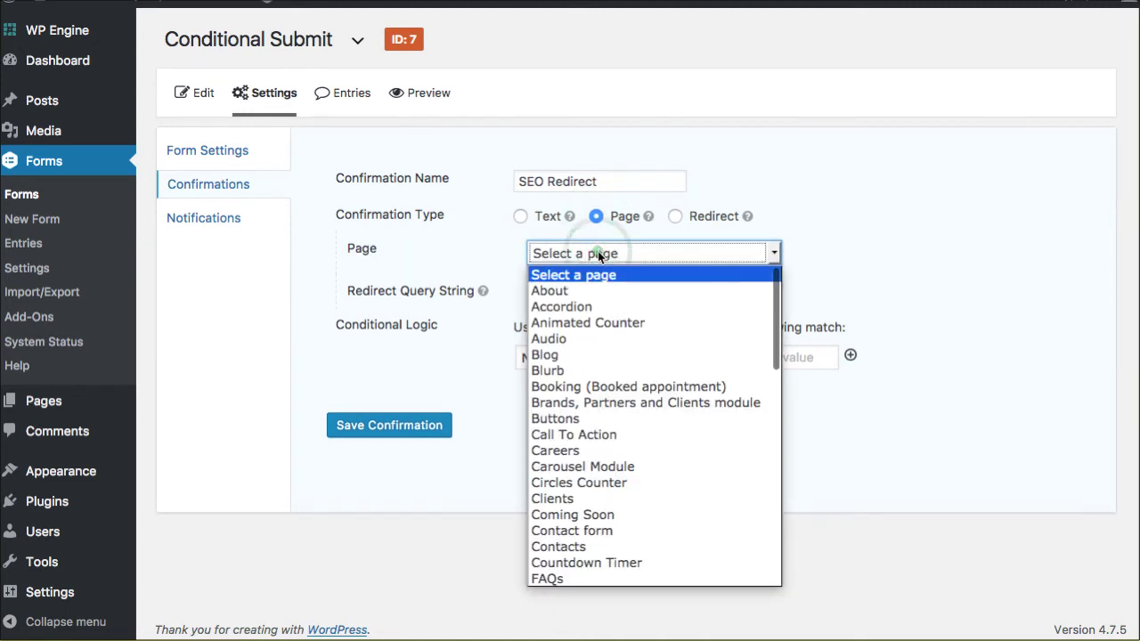
{"action": "scroll", "coordinate": [594, 485], "scroll_direction": "down", "scroll_amount": 10}
{"action": "scroll", "coordinate": [594, 491], "scroll_direction": "down", "scroll_amount": 1}
{"action": "left_click", "coordinate": [601, 356]}
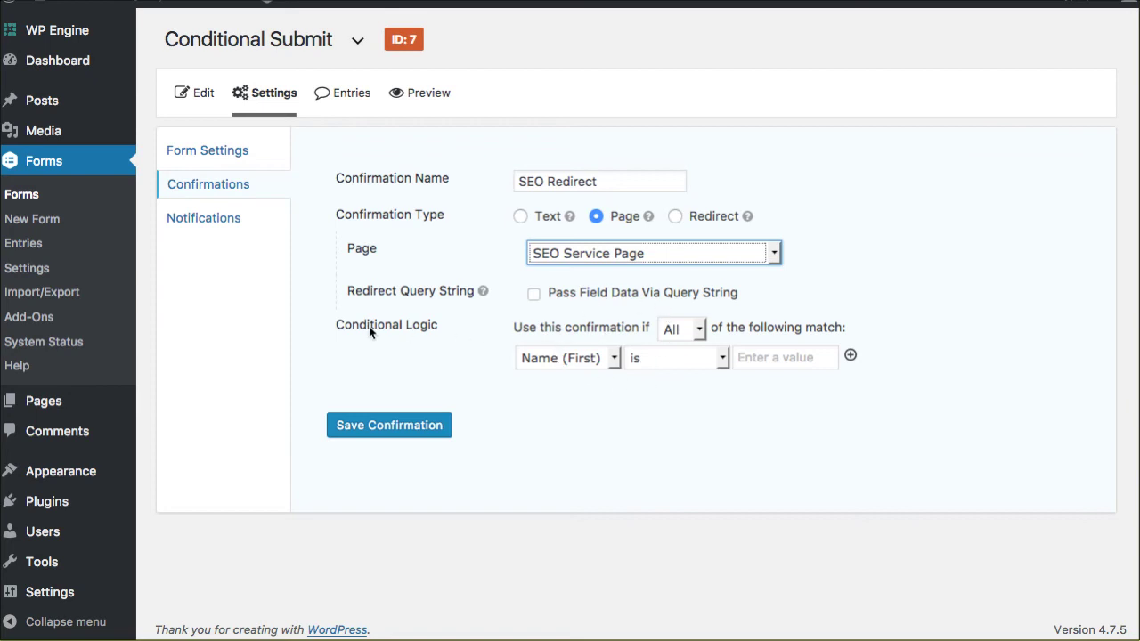
- Set the conditional logic to use this confirmation when Select Your Service is SEO, with All rules matching
{"action": "left_click_drag", "start_coordinate": [526, 330], "coordinate": [650, 329]}
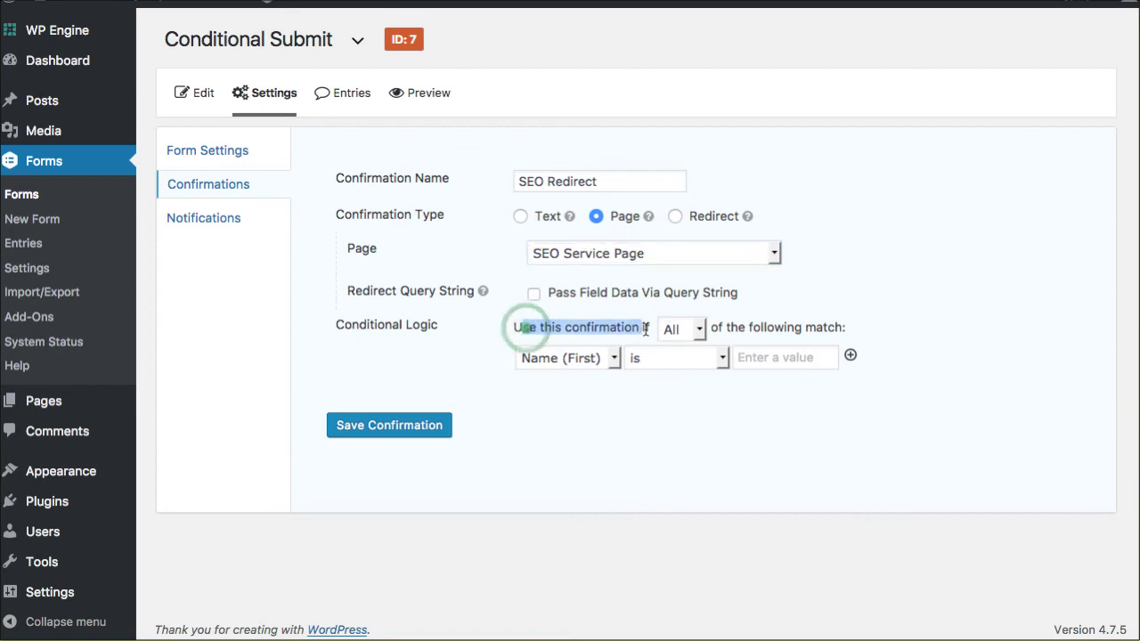
{"action": "left_click", "coordinate": [675, 330]}
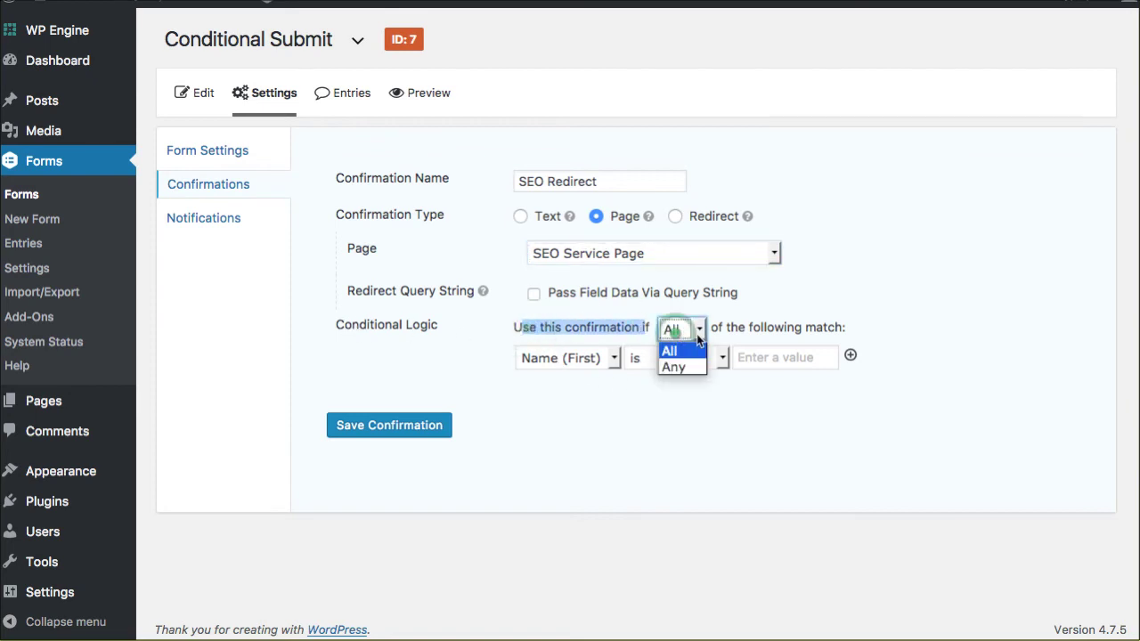
{"action": "left_click", "coordinate": [799, 329]}
{"action": "left_click", "coordinate": [614, 359]}
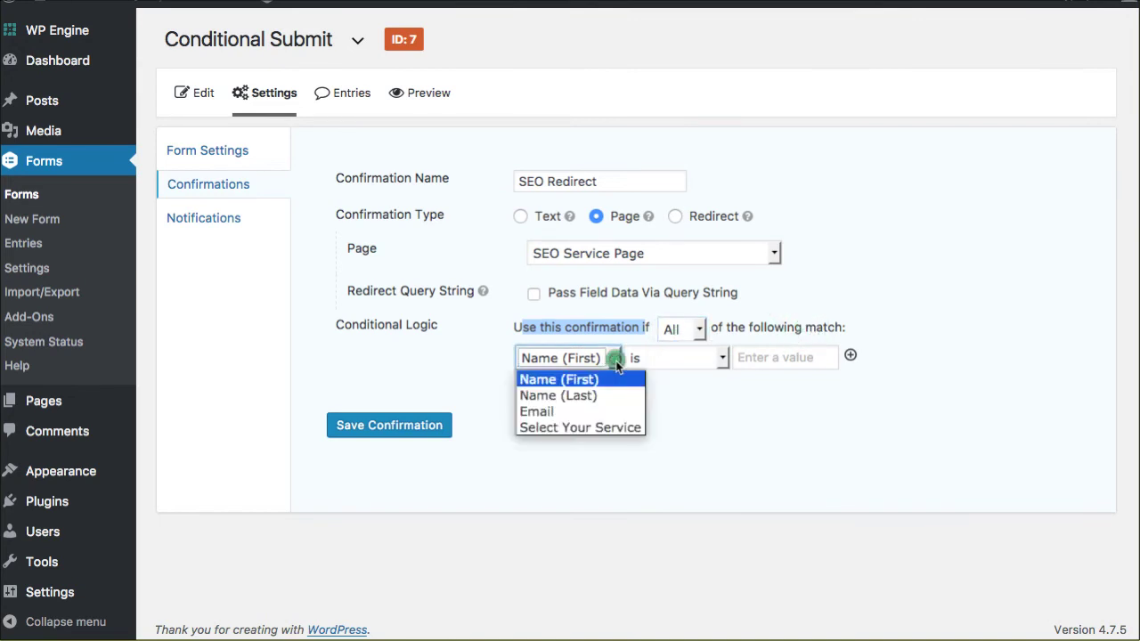
{"action": "left_click", "coordinate": [603, 428]}
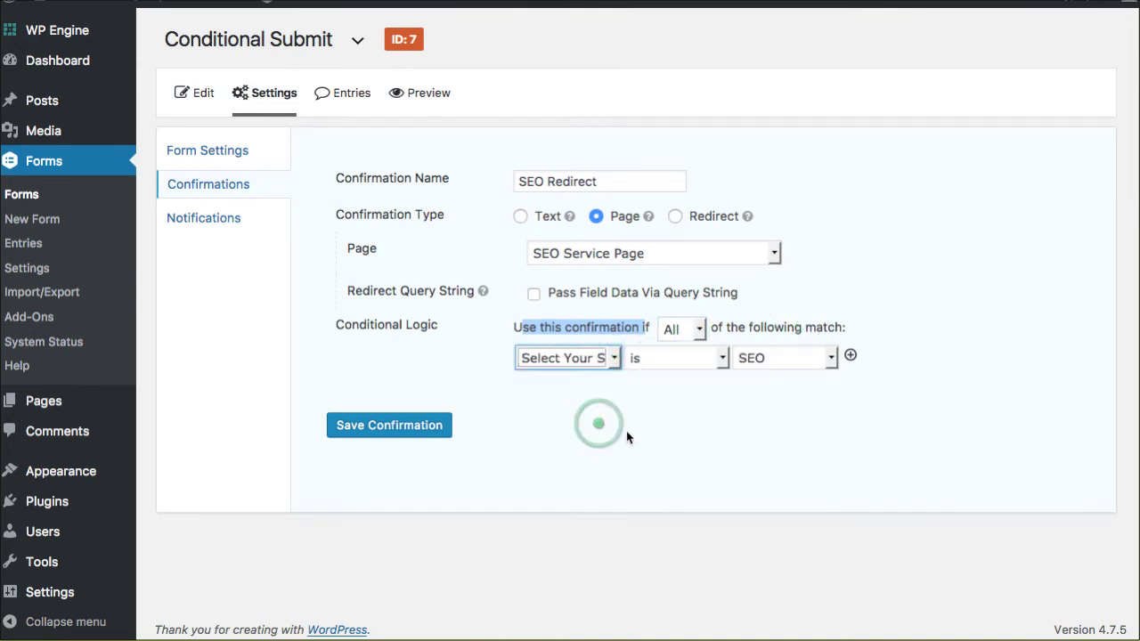
{"action": "left_click", "coordinate": [772, 362]}
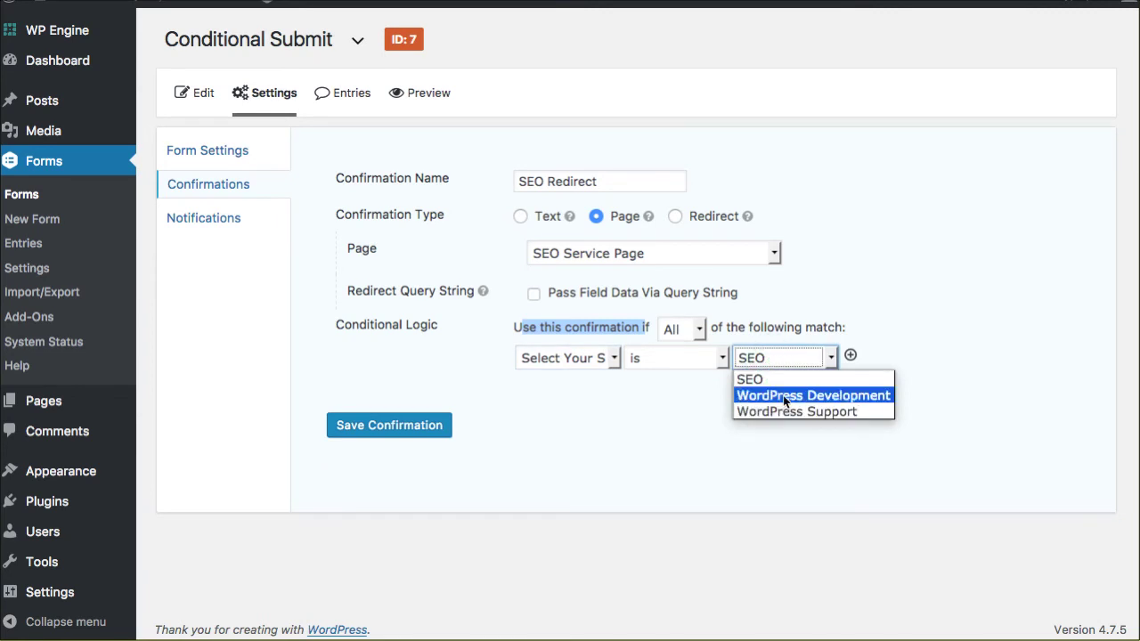
{"action": "left_click", "coordinate": [784, 396]}
{"action": "left_click", "coordinate": [772, 358]}
{"action": "left_click", "coordinate": [768, 381]}
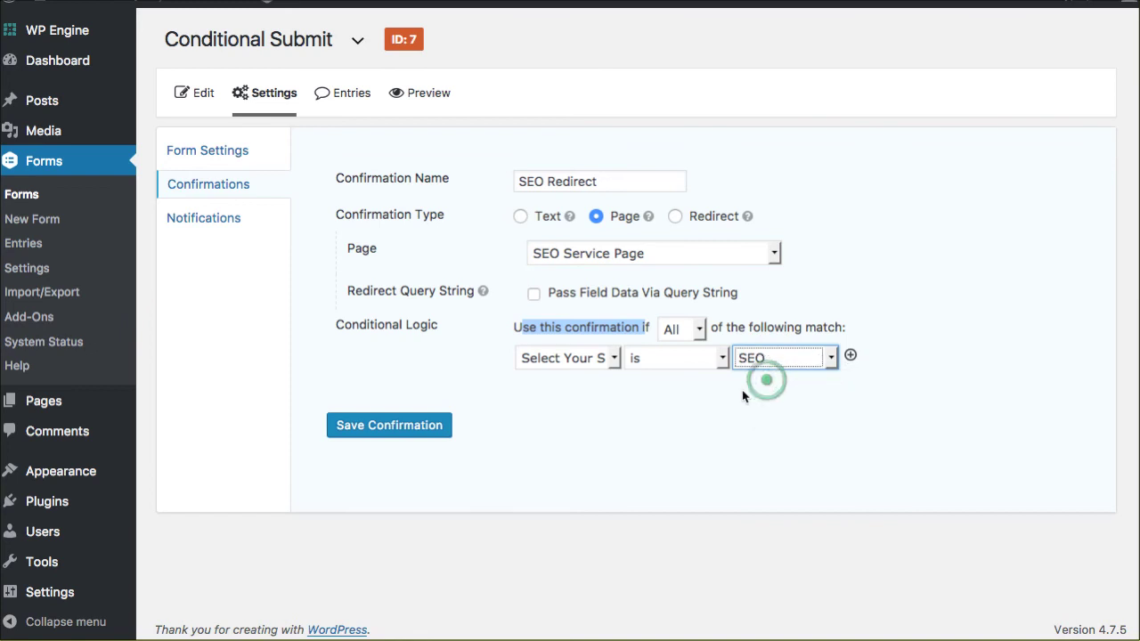
- Save the SEO Redirect confirmation and return to the form's confirmations list
{"action": "left_click", "coordinate": [376, 432]}
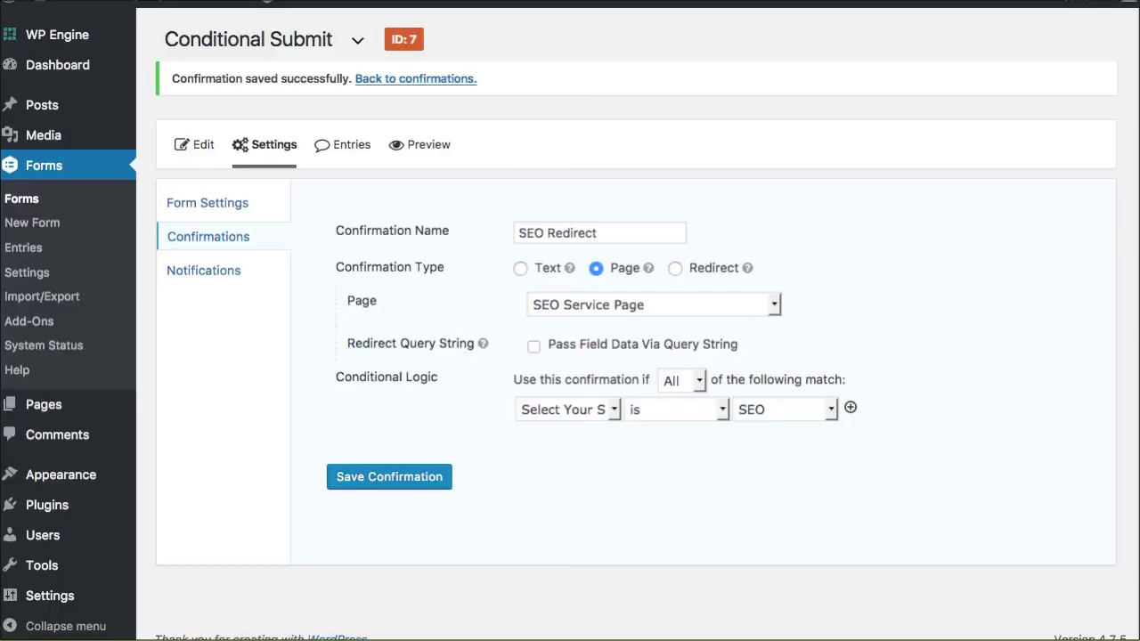
{"action": "left_click", "coordinate": [206, 236]}
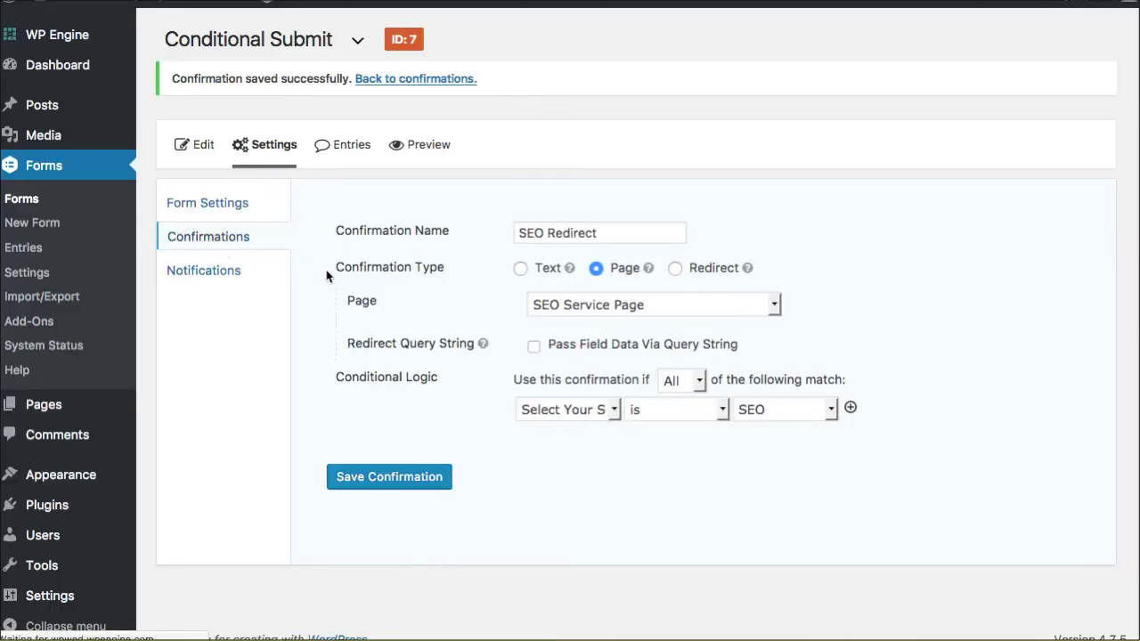